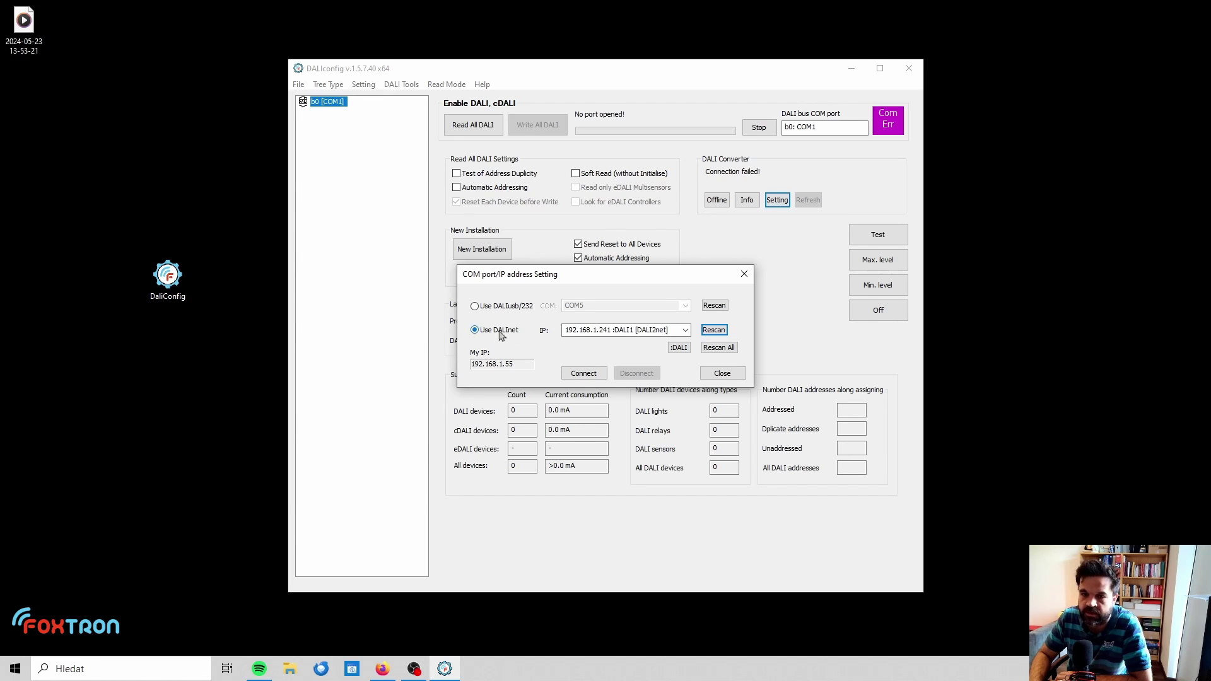
Step: Connect to the DALInet converter at 192.168.1.241 :DALI1 [DALI2net] and close the connection settings
click(584, 373)
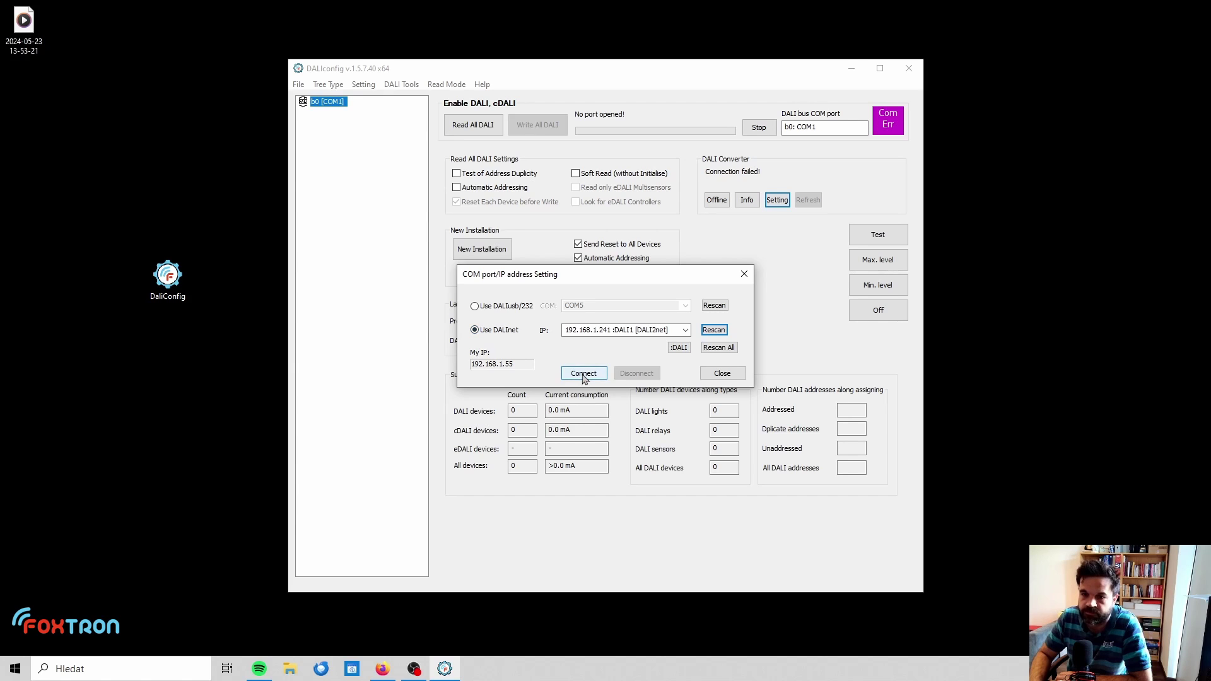
click(722, 373)
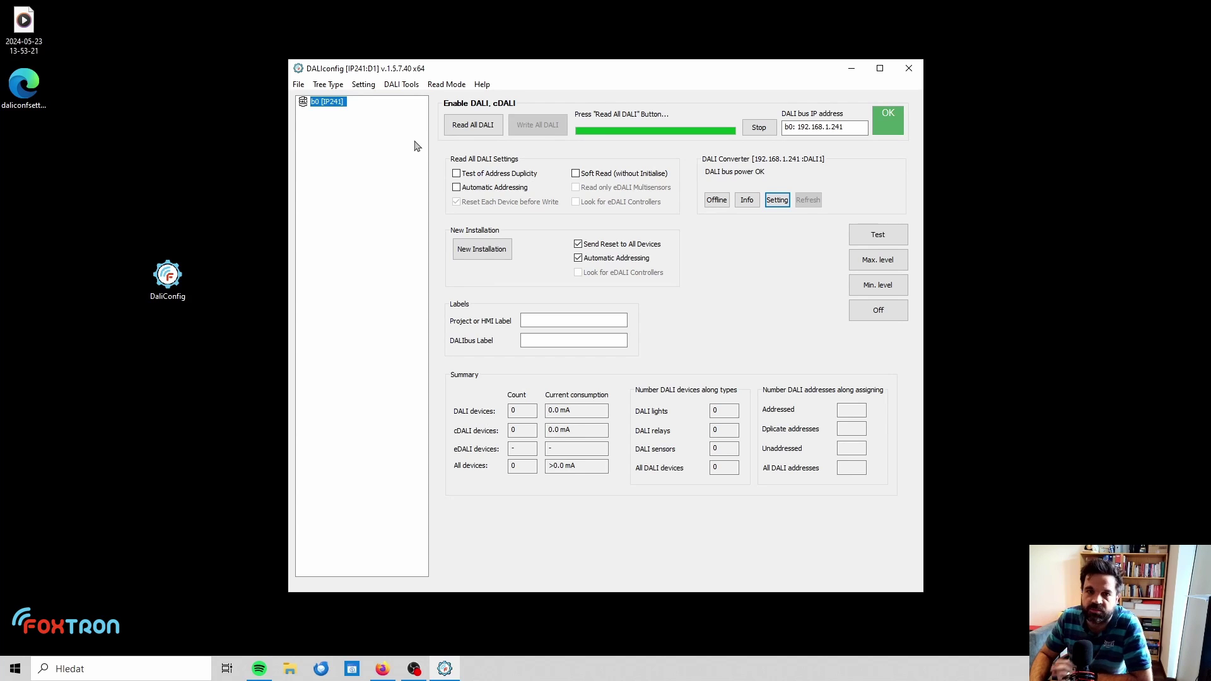
Step: Disable Control DALI reading and set the read mode to Detect Devices and Read on Click
click(364, 89)
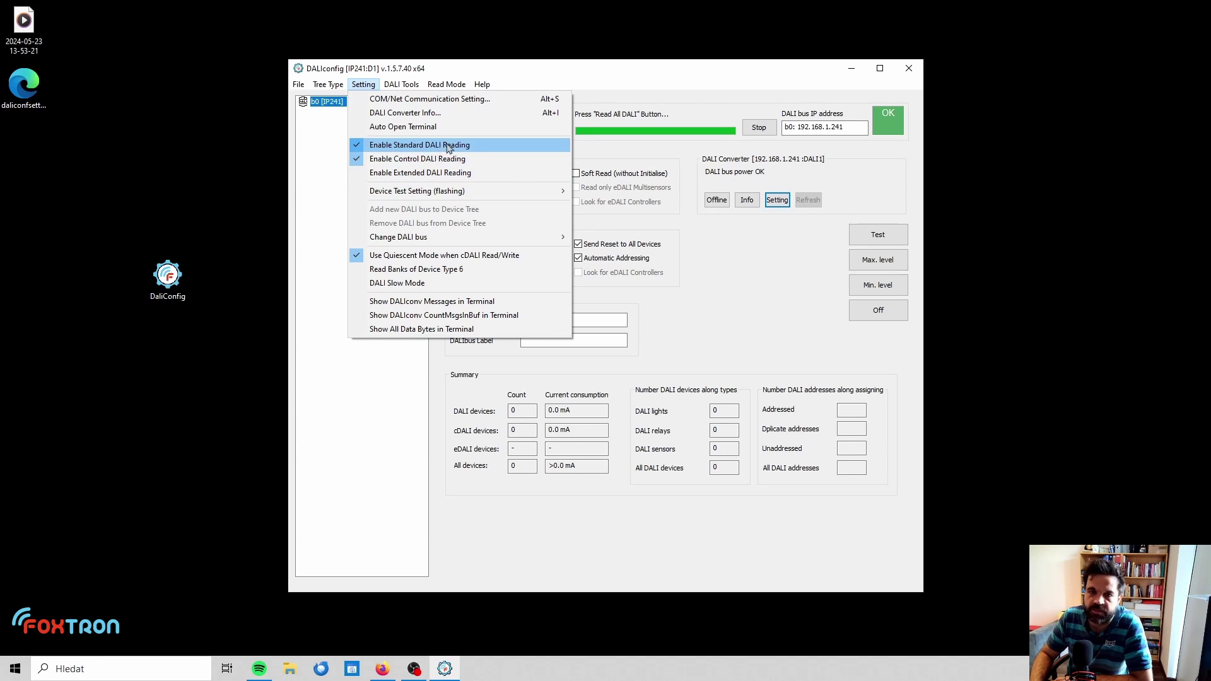
click(391, 162)
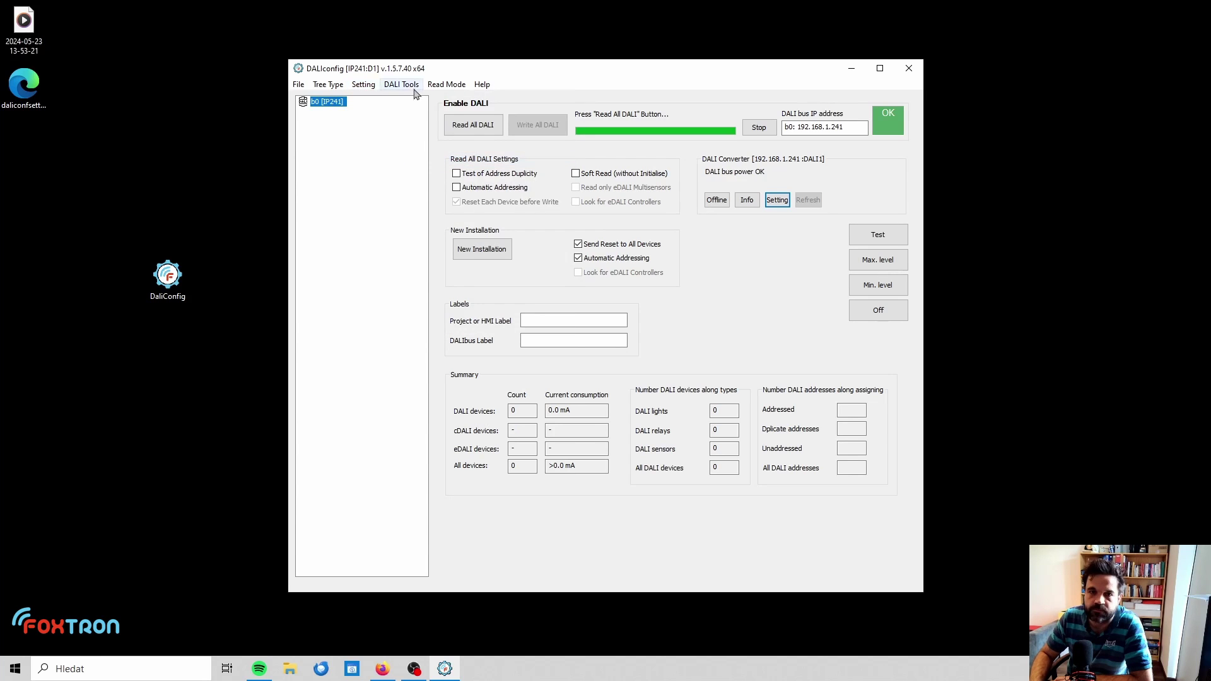
click(447, 85)
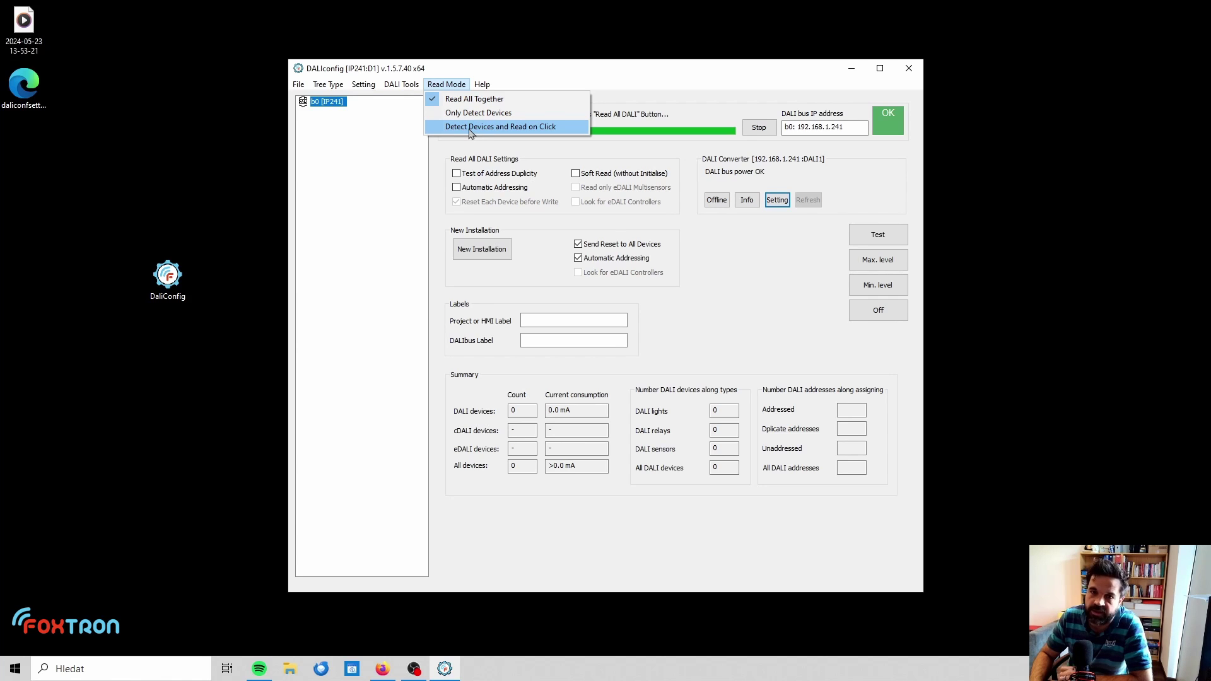
click(470, 128)
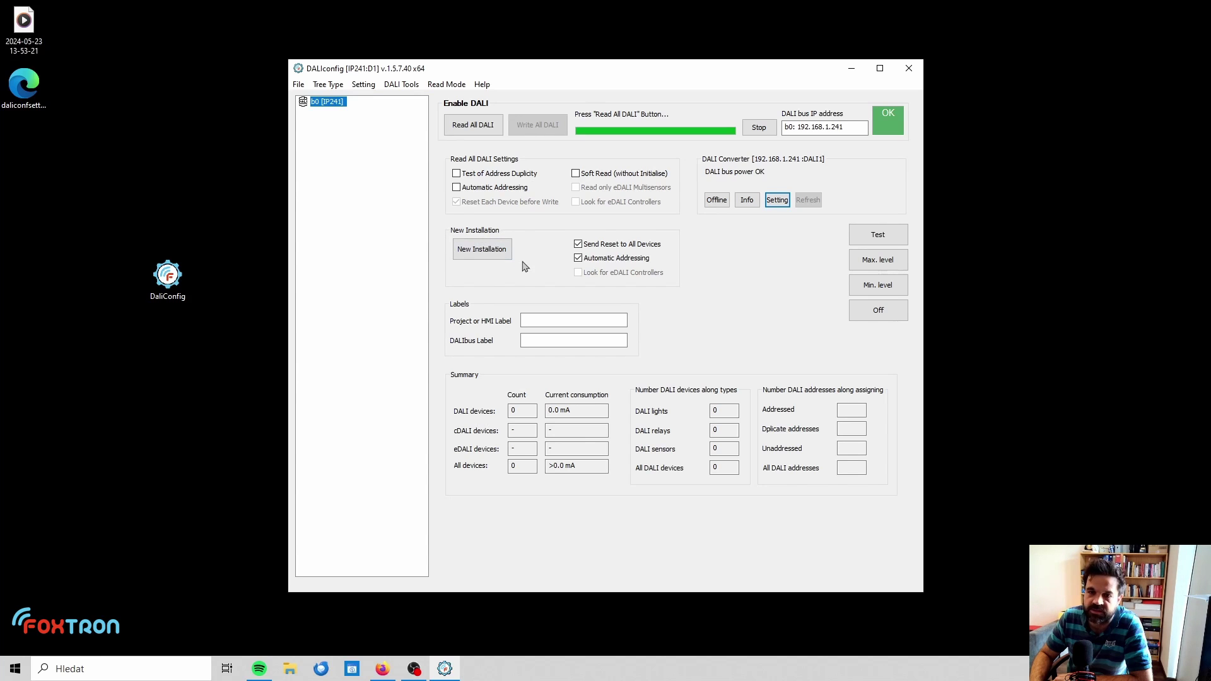
Step: Scan the DALI bus for all devices and assign address 42 to the unaddressed device
click(460, 130)
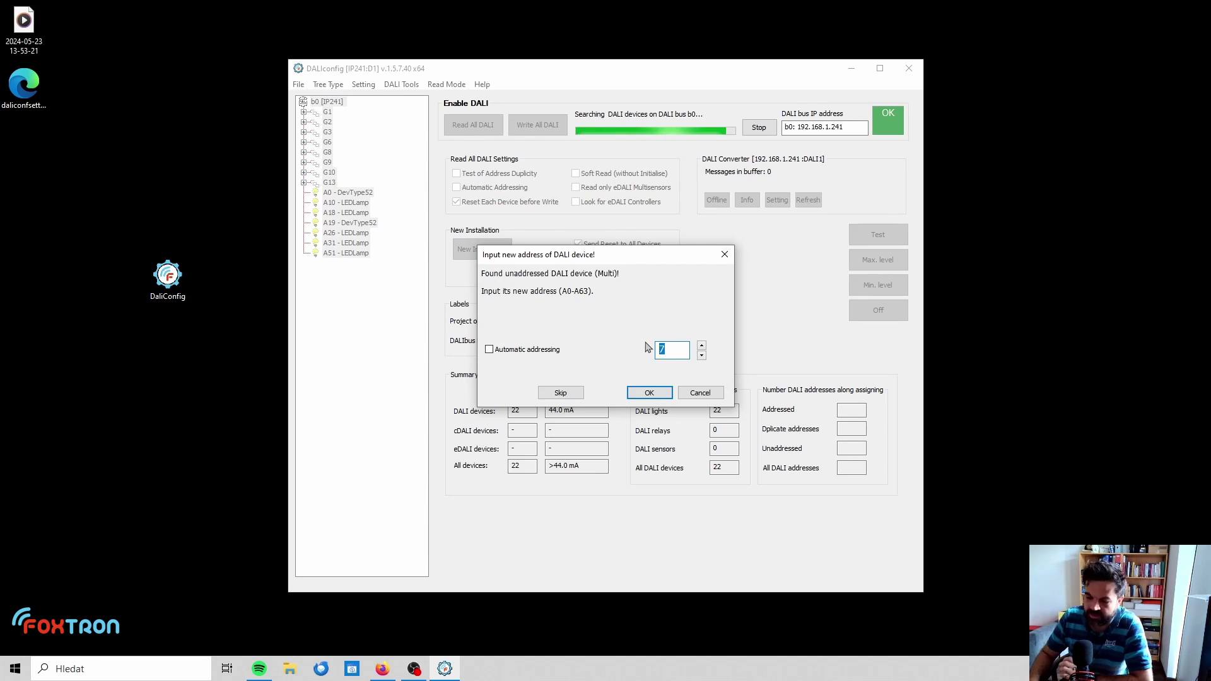
text(4)
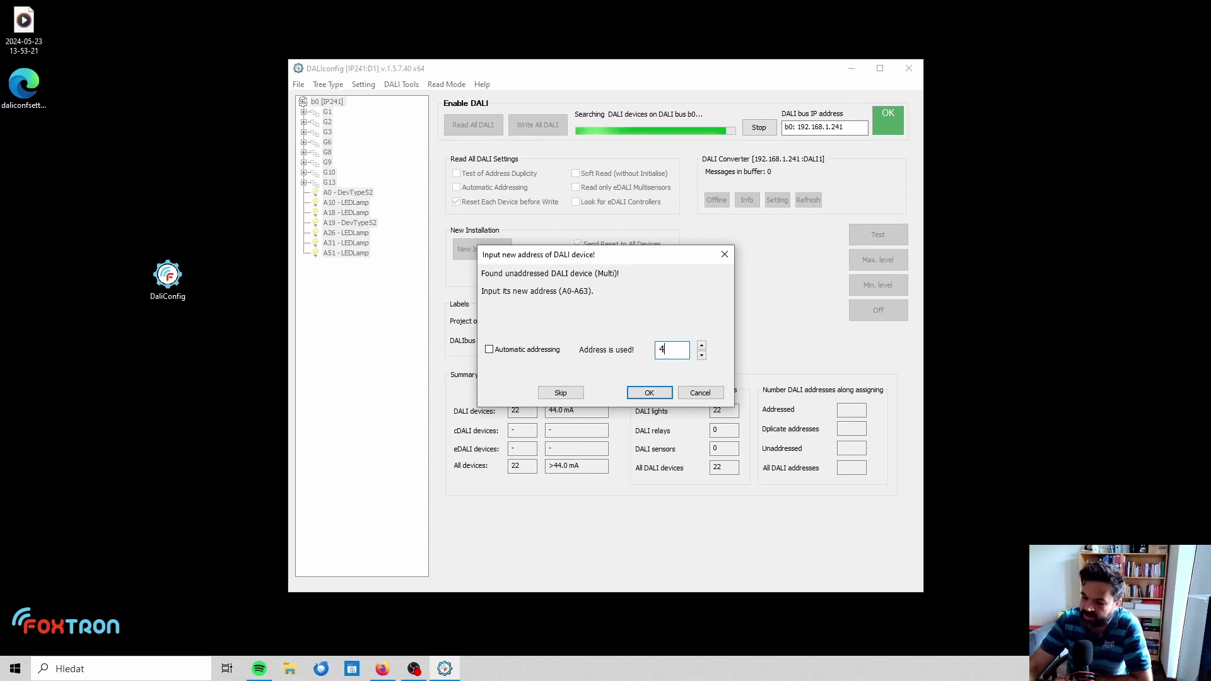
text(2)
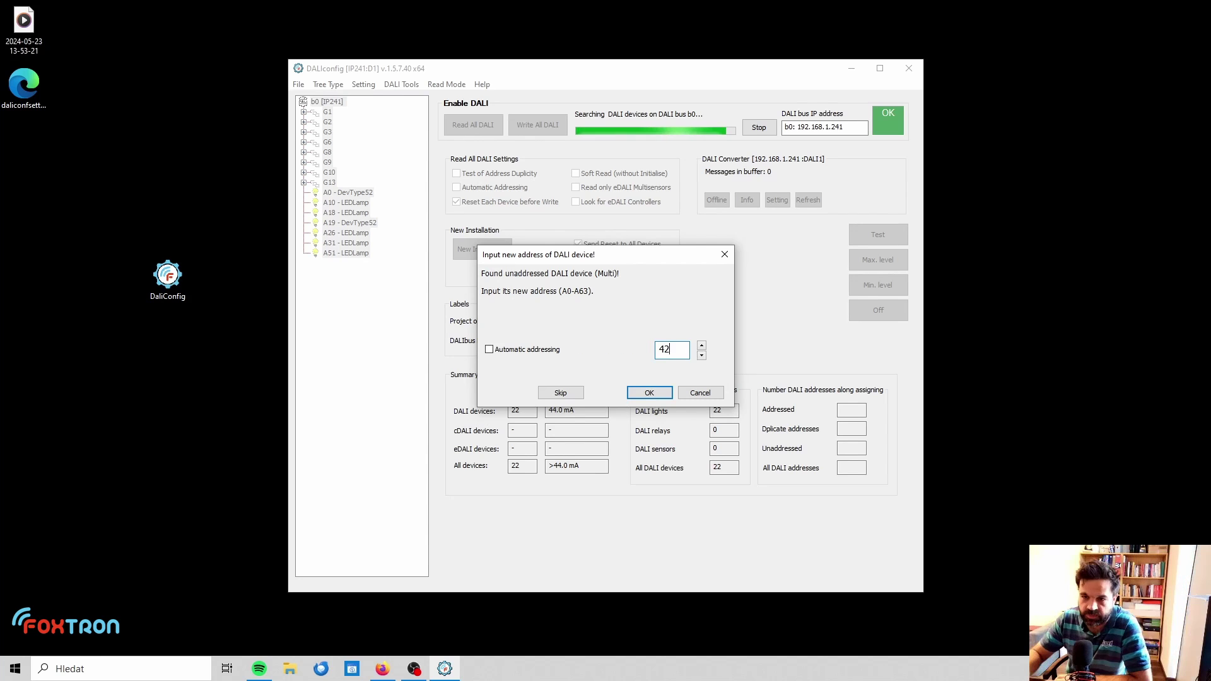
click(649, 393)
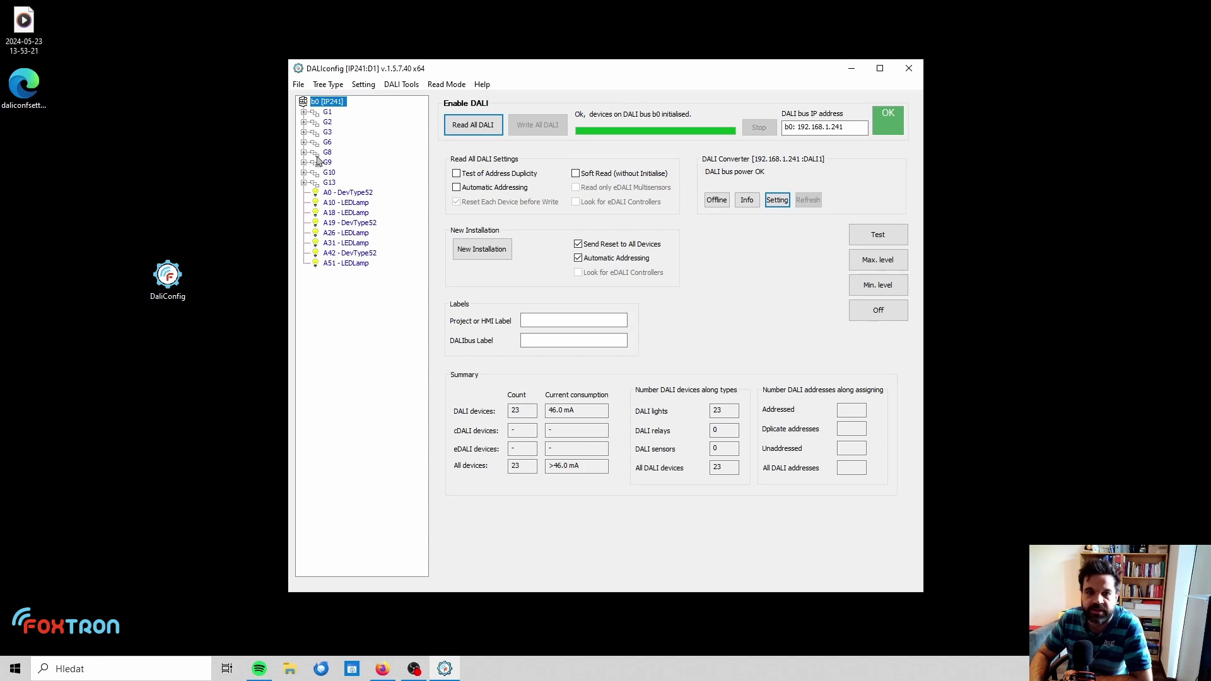
Step: View the devices assigned to groups G3 and G6 and the available tree grouping types
click(303, 132)
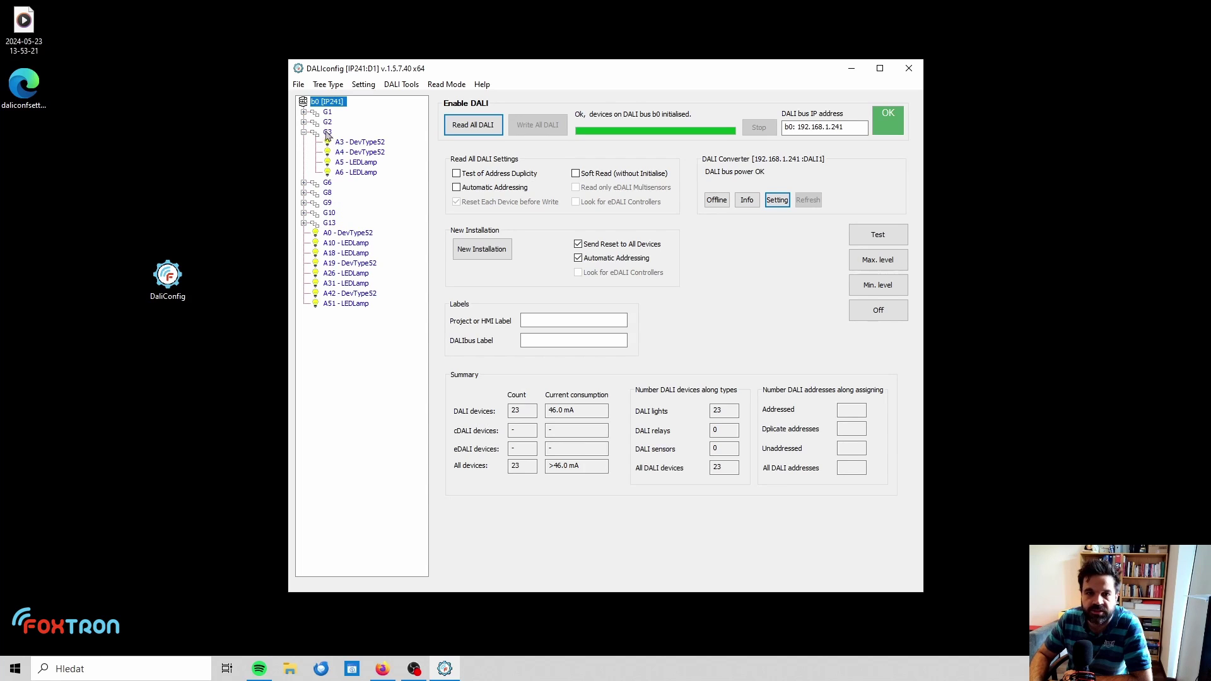
click(304, 183)
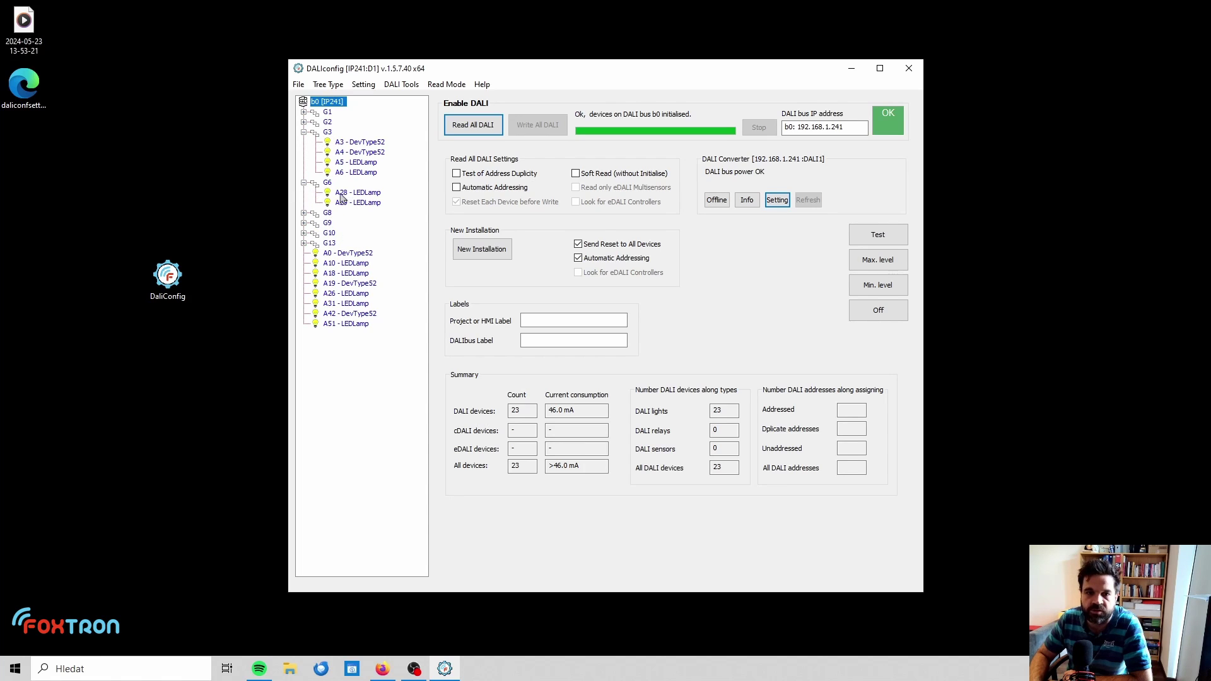
click(323, 87)
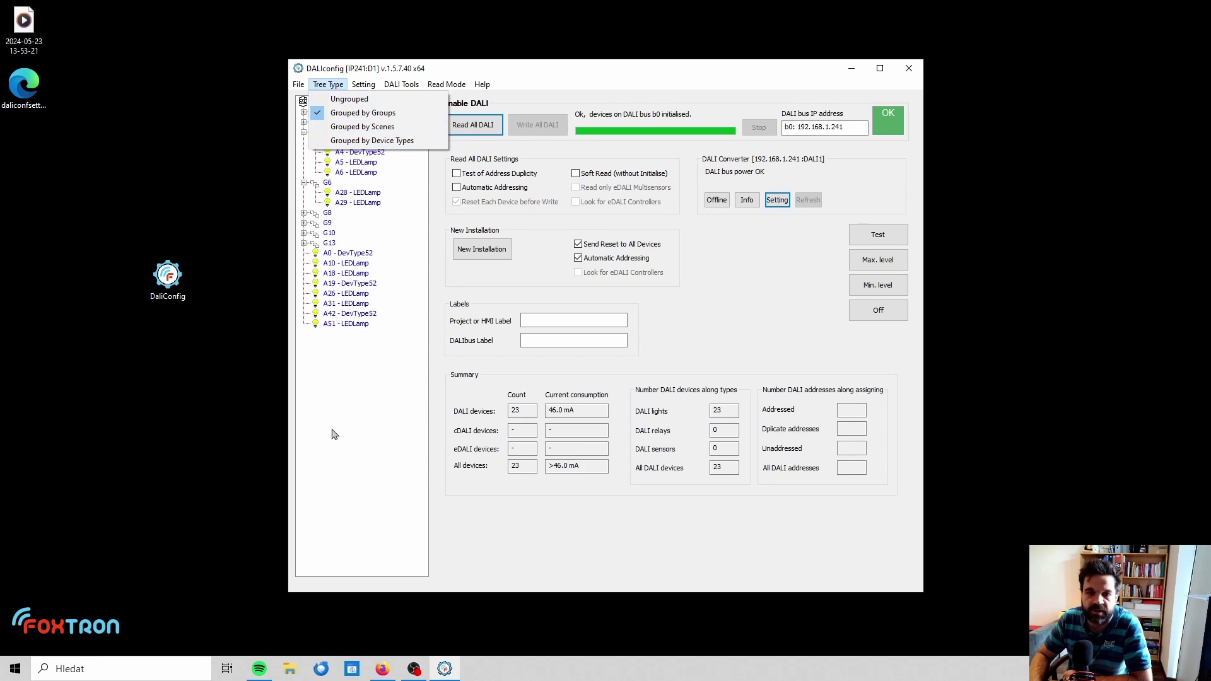
click(352, 411)
Step: Read device A42, add it to scenes 3 and 4 at level 0, and write the changes to the device
click(346, 315)
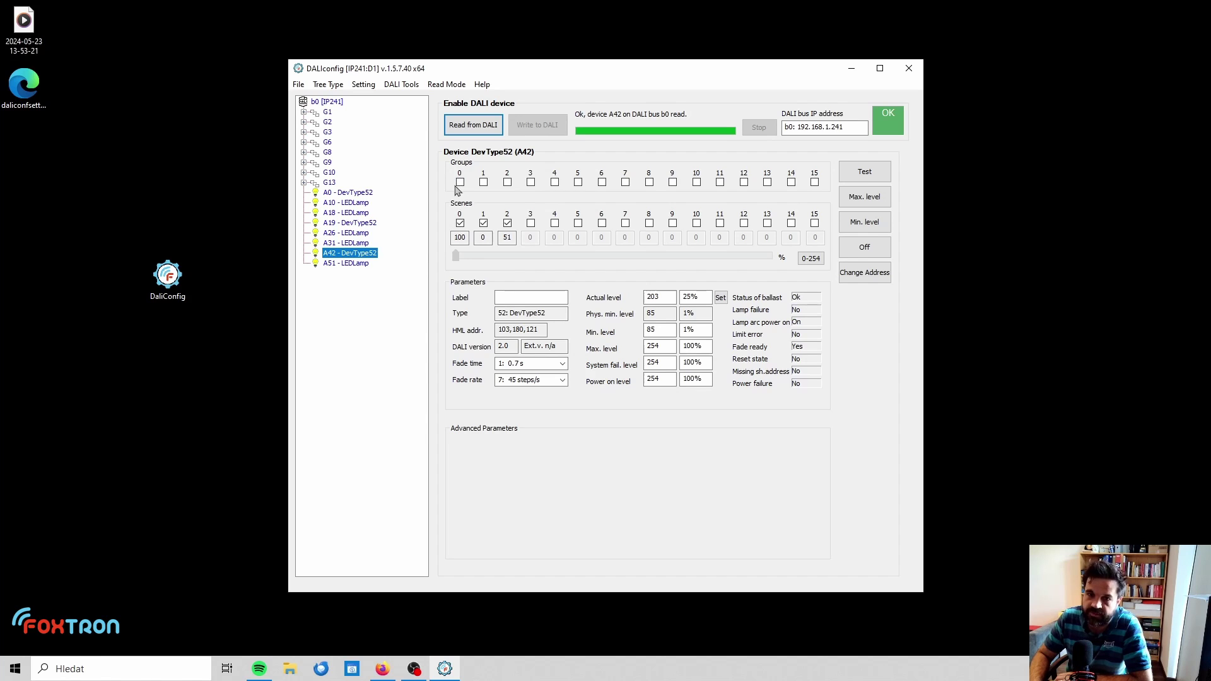
click(460, 223)
click(461, 223)
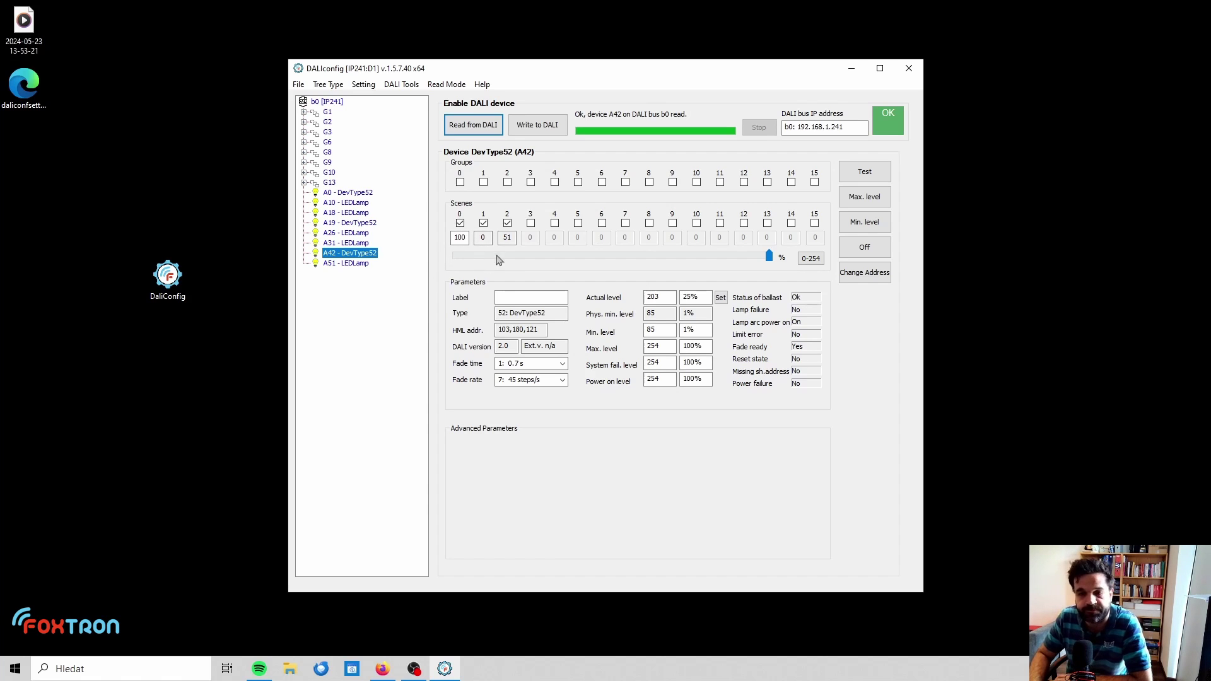
click(531, 223)
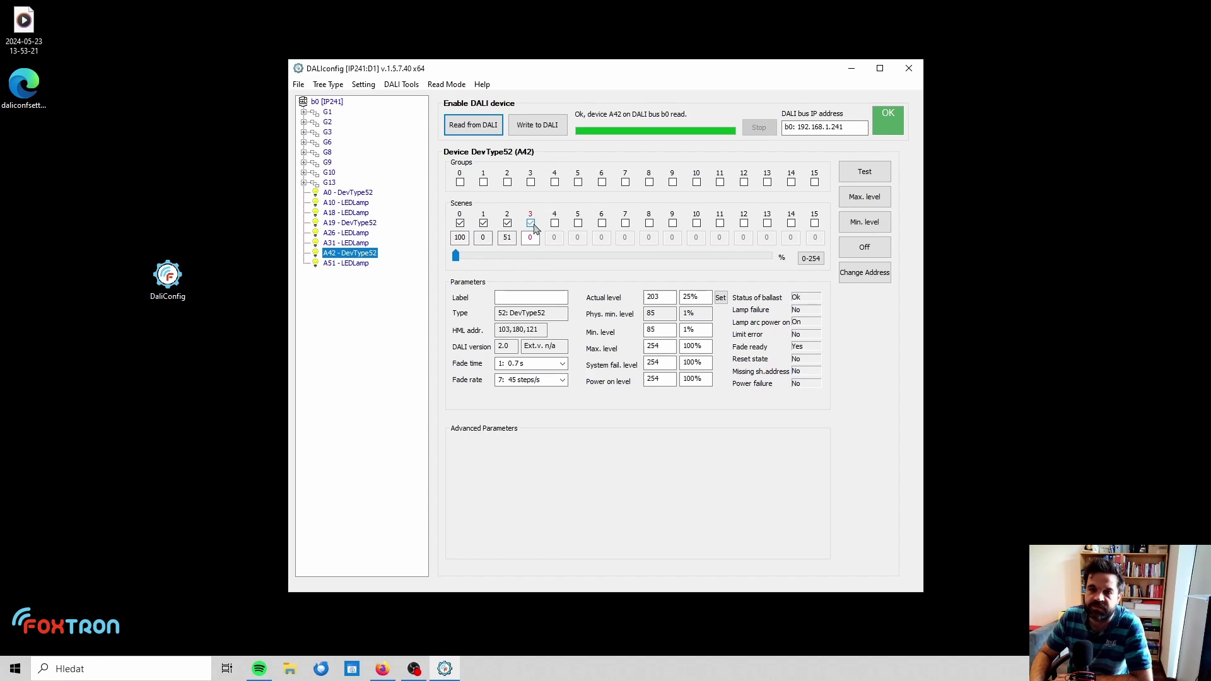
click(554, 224)
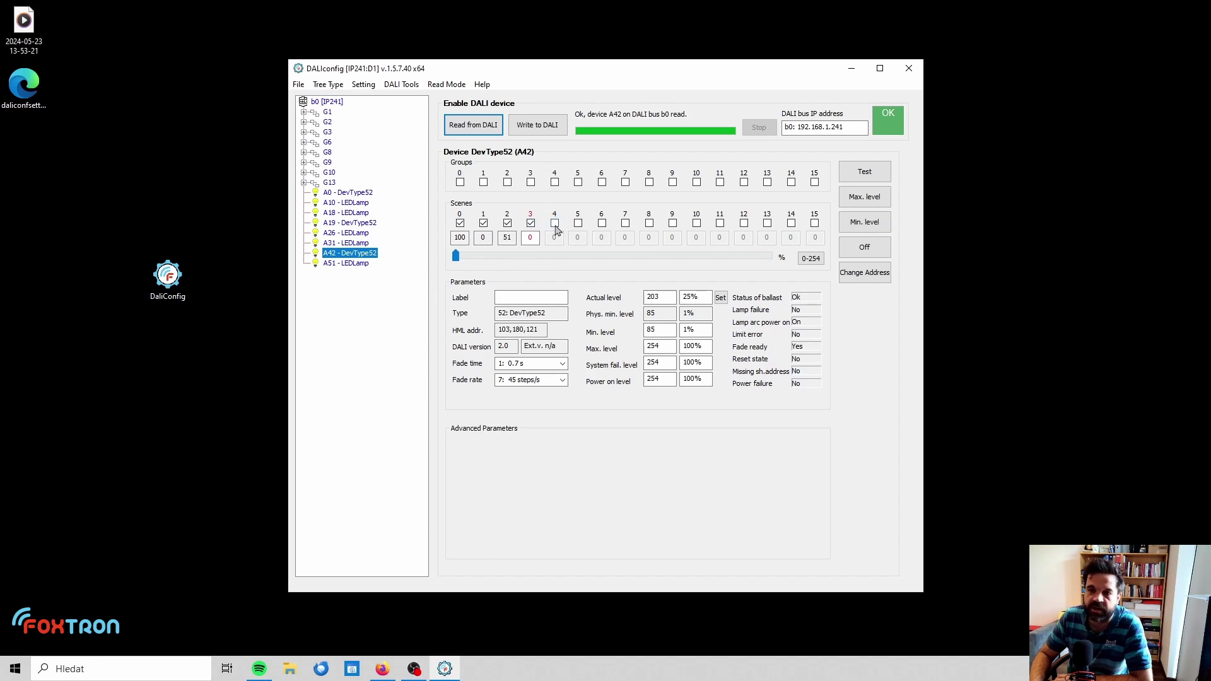
click(540, 126)
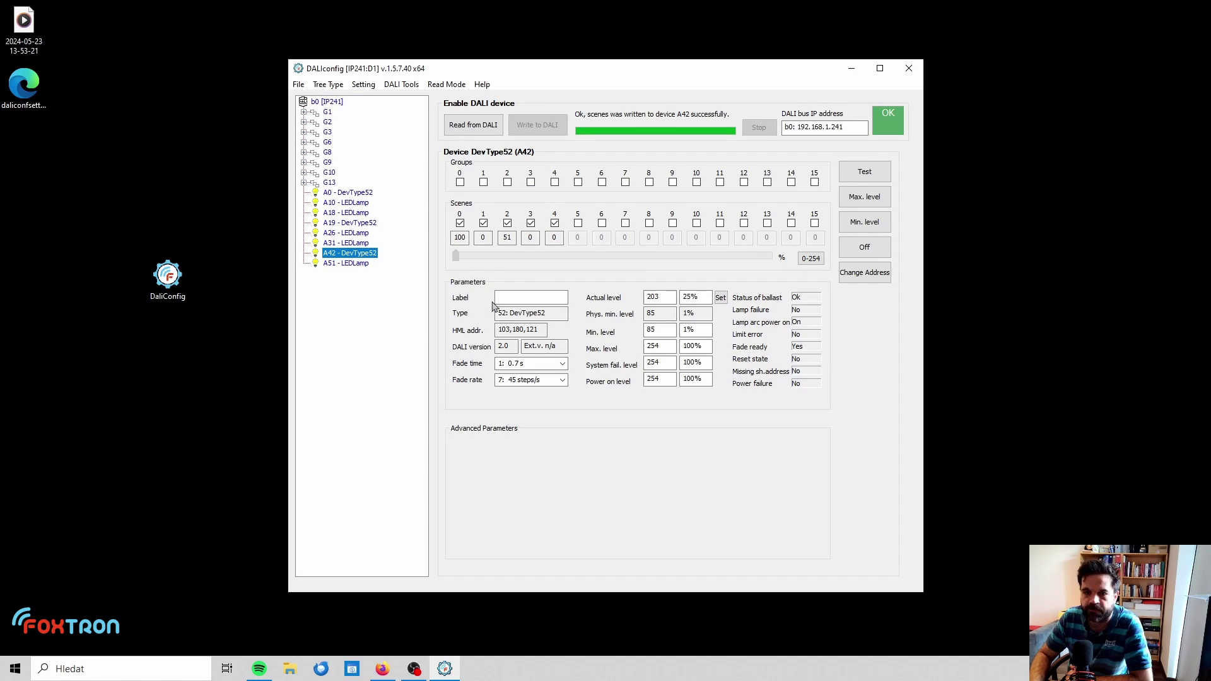
click(519, 296)
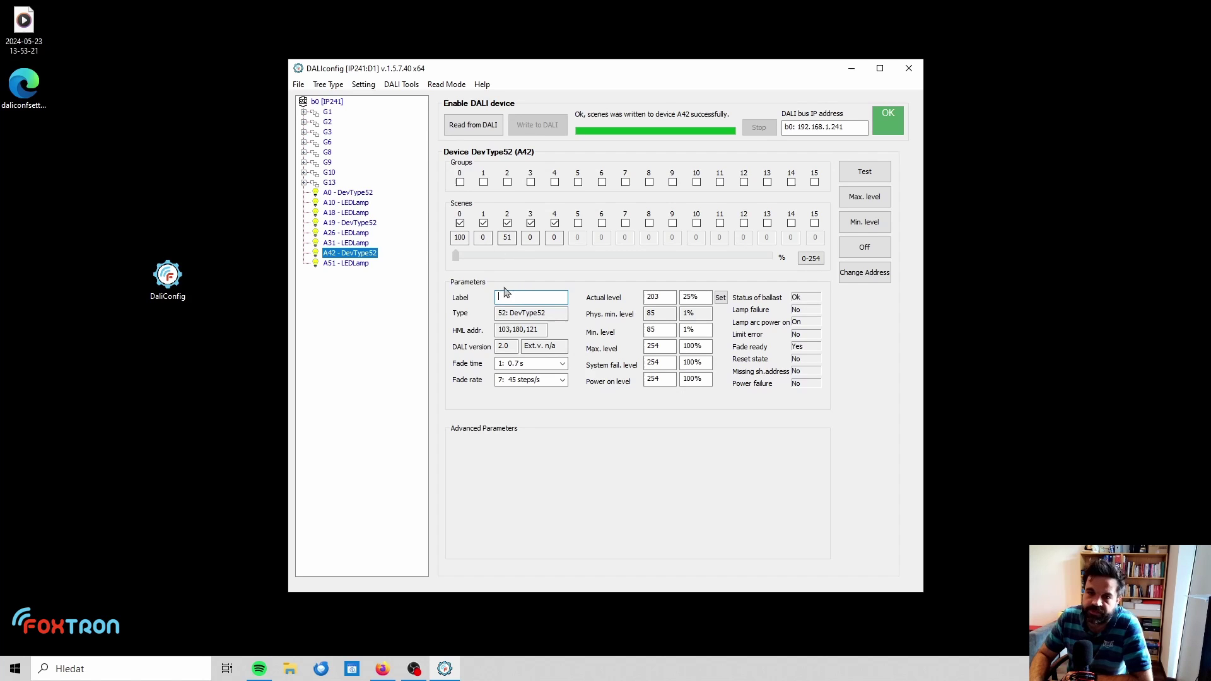
click(299, 85)
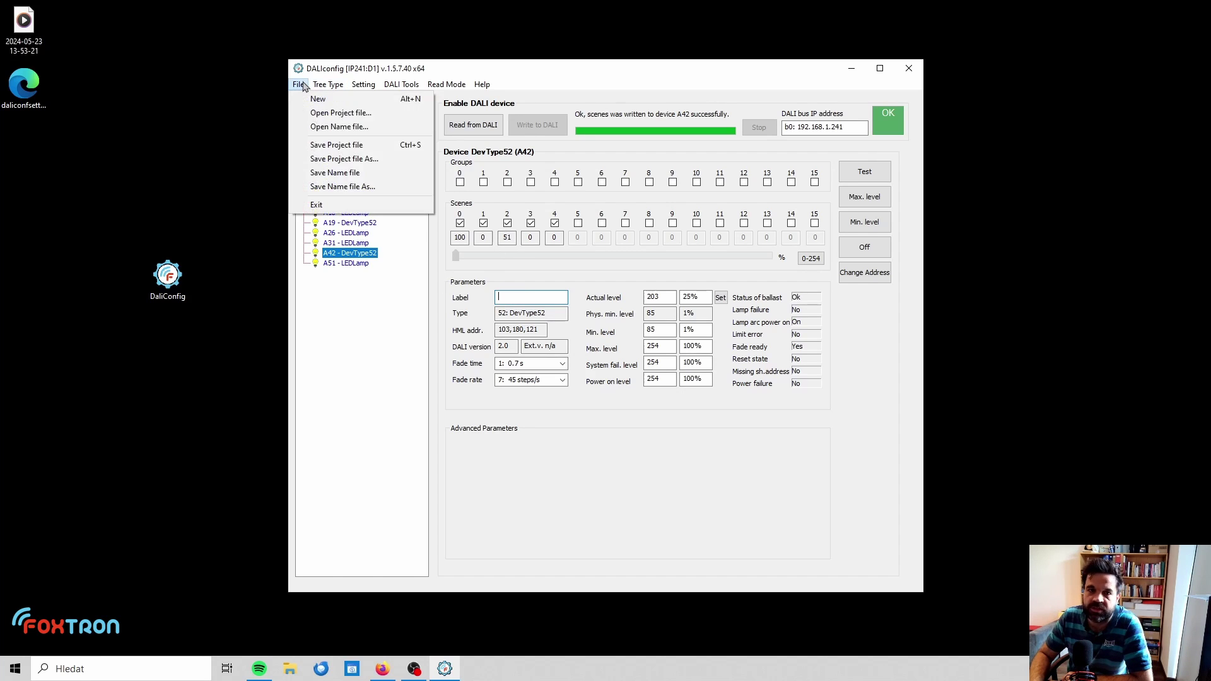
click(438, 359)
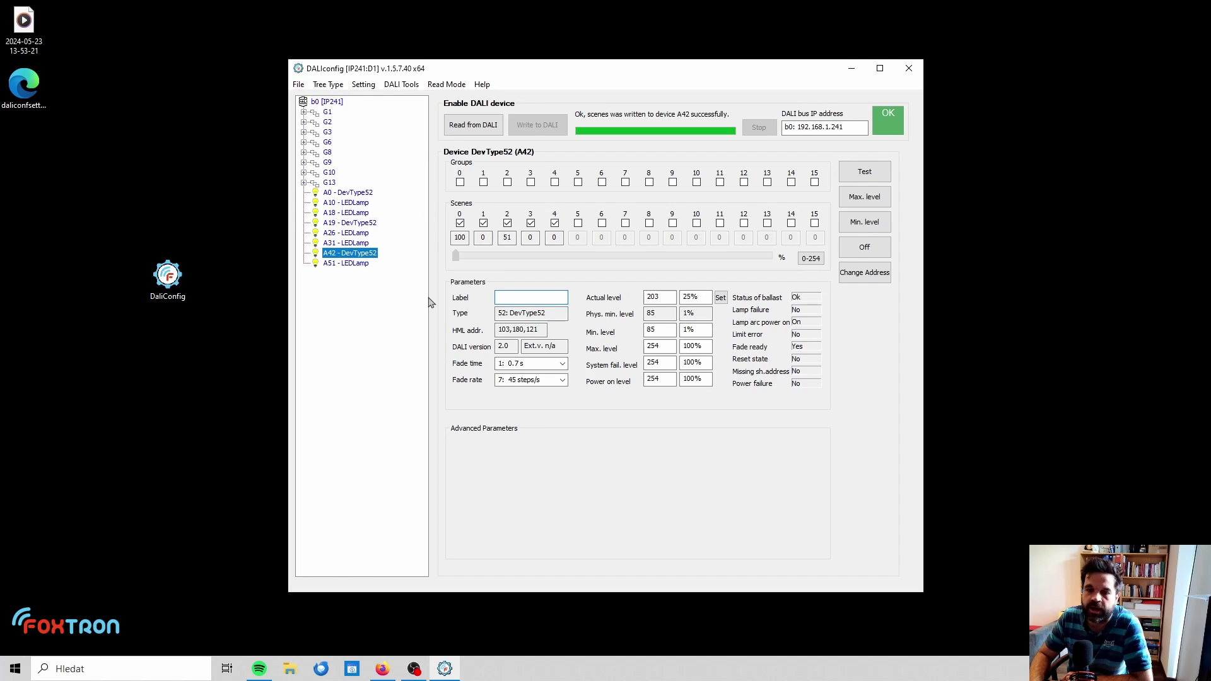
Step: Set the minimum level of device A42 to 10% and write it to the device
click(536, 298)
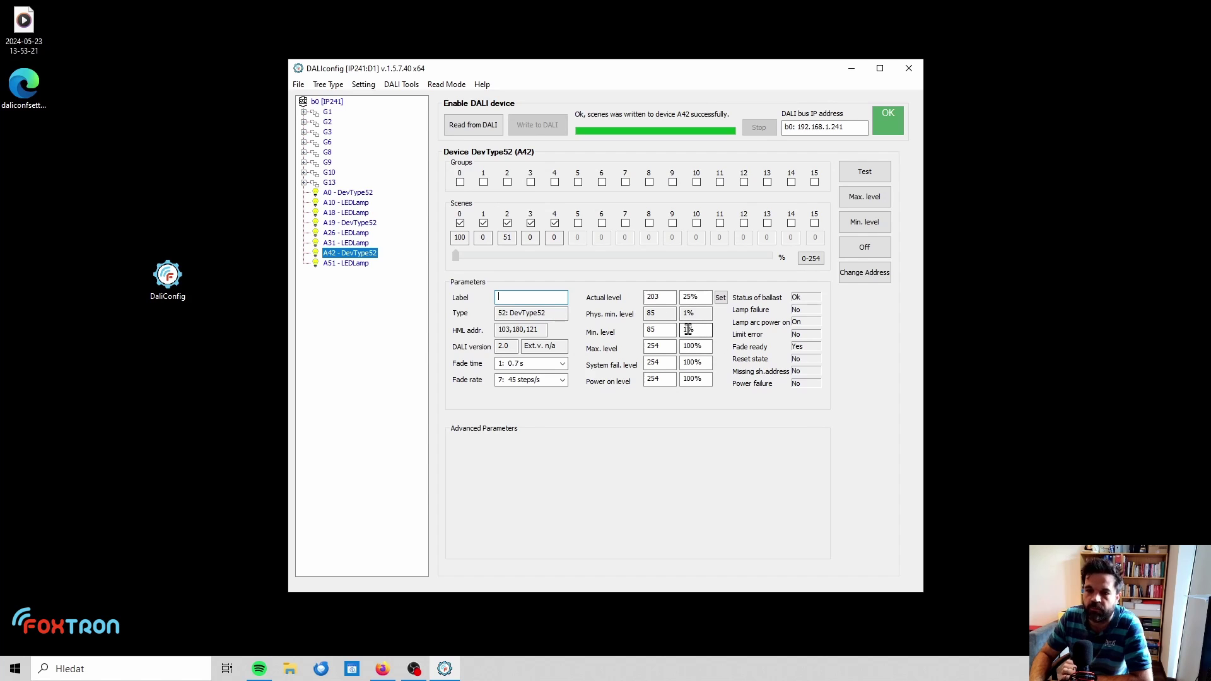
text(0)
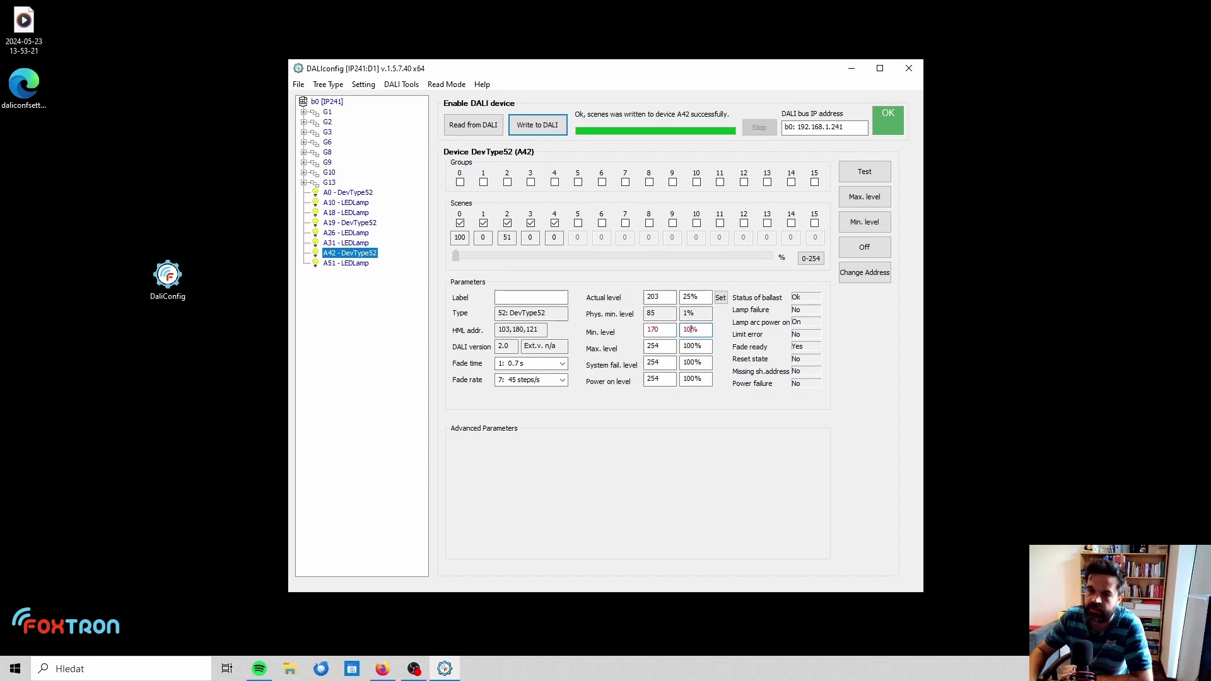
click(539, 124)
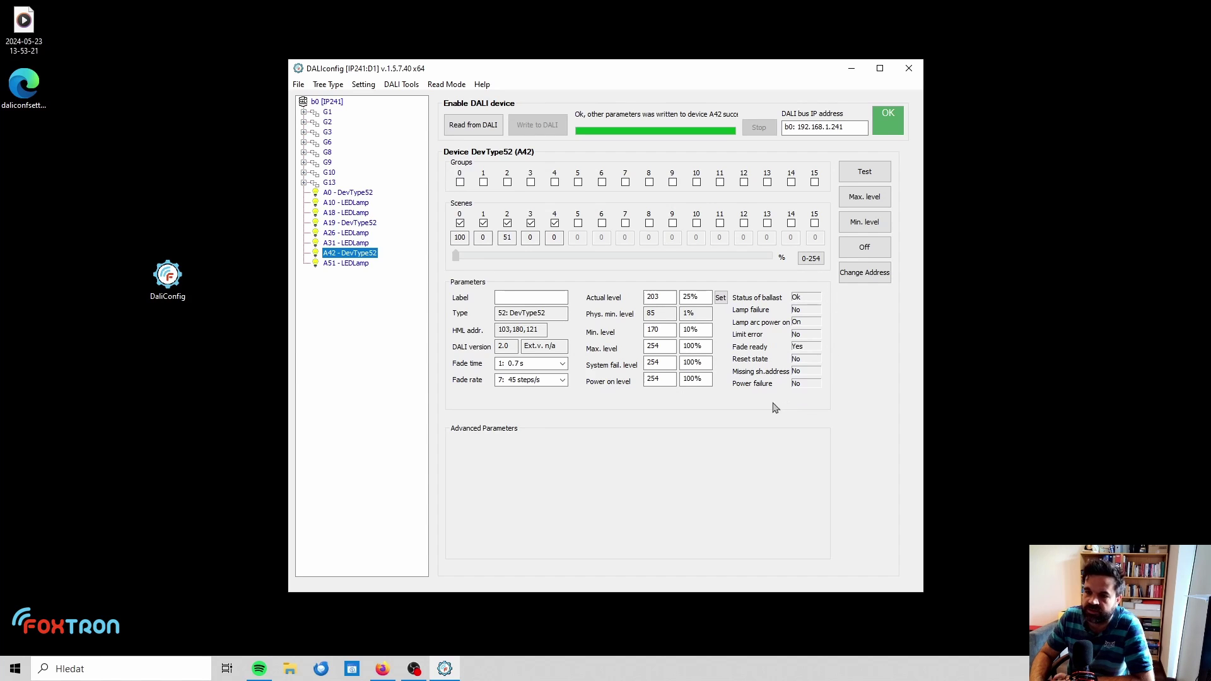
Step: View the options for changing or clearing the address of device A42, leaving the address as it is
click(863, 274)
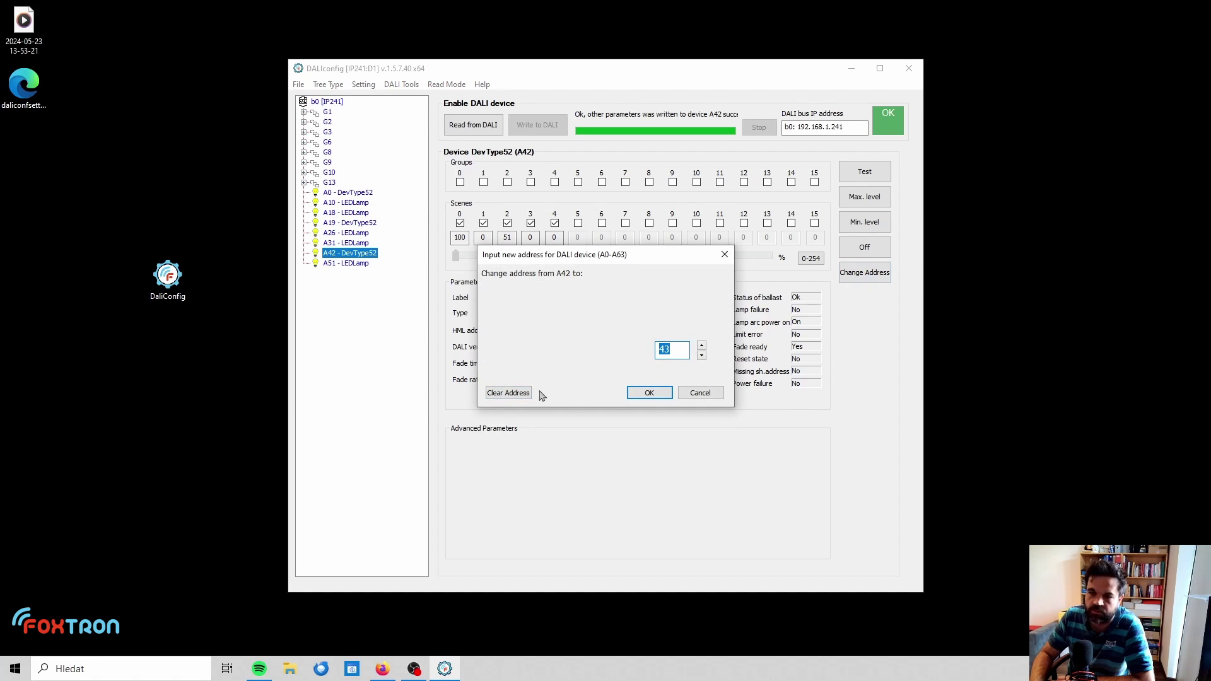
click(702, 397)
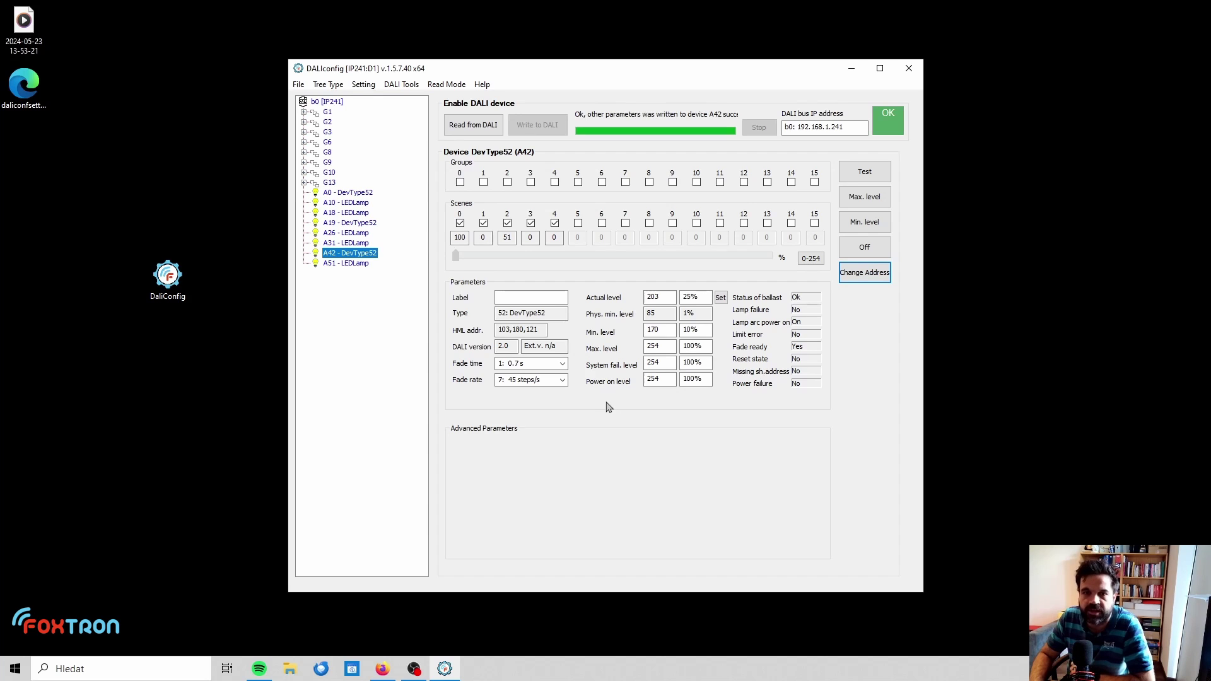
Step: Open DALI Commander for device A42 and place its window beside the main configuration window
click(403, 85)
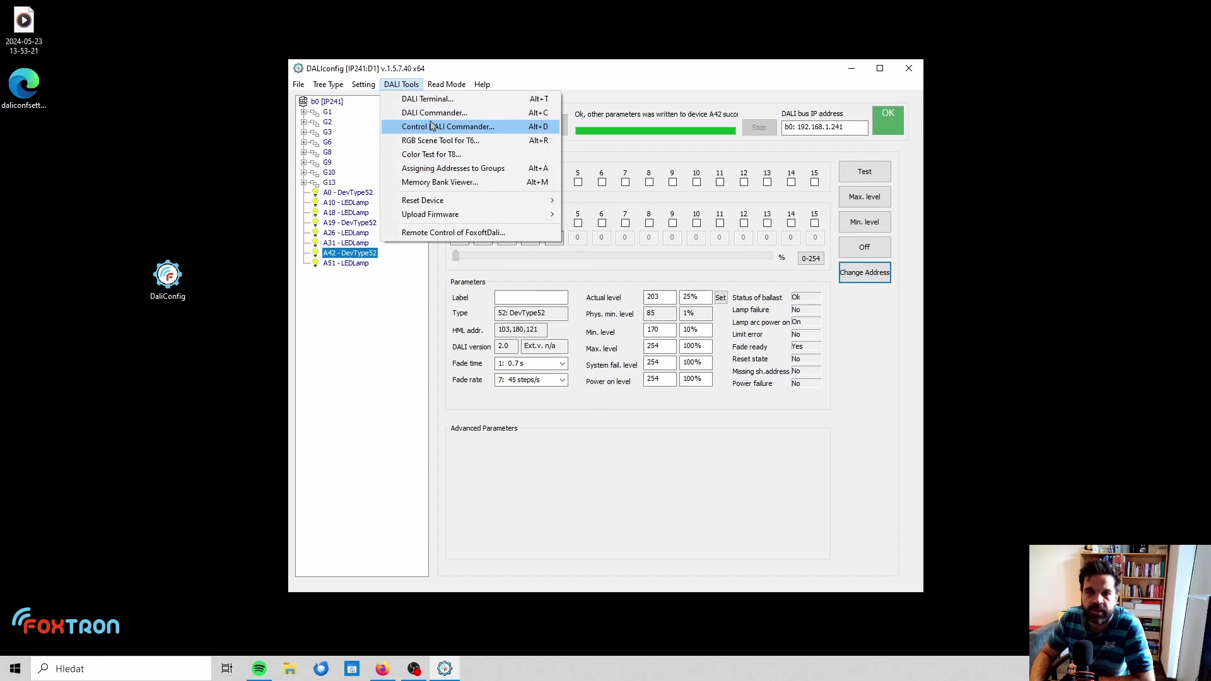
click(430, 126)
click(457, 69)
drag(457, 69, 253, 69)
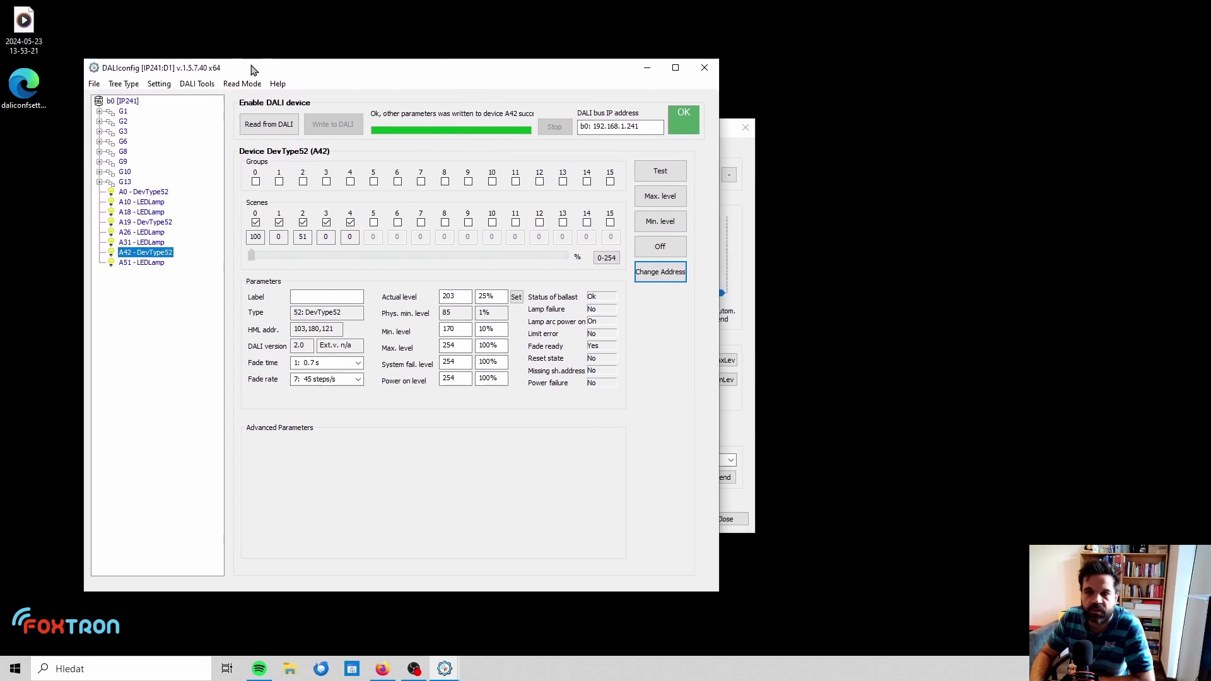
click(744, 269)
drag(650, 134, 939, 90)
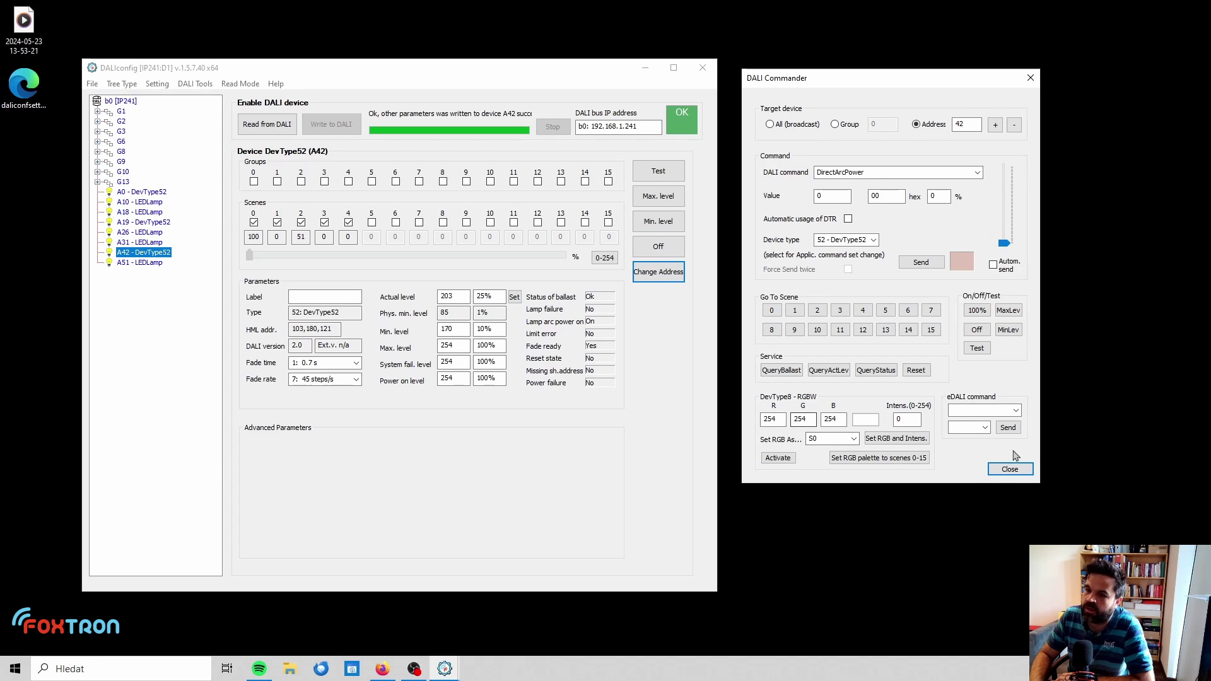
Step: Examine the available DALI commands from DirectArcPower through the RemoveFromScene entries, and close DALI Commander
click(978, 173)
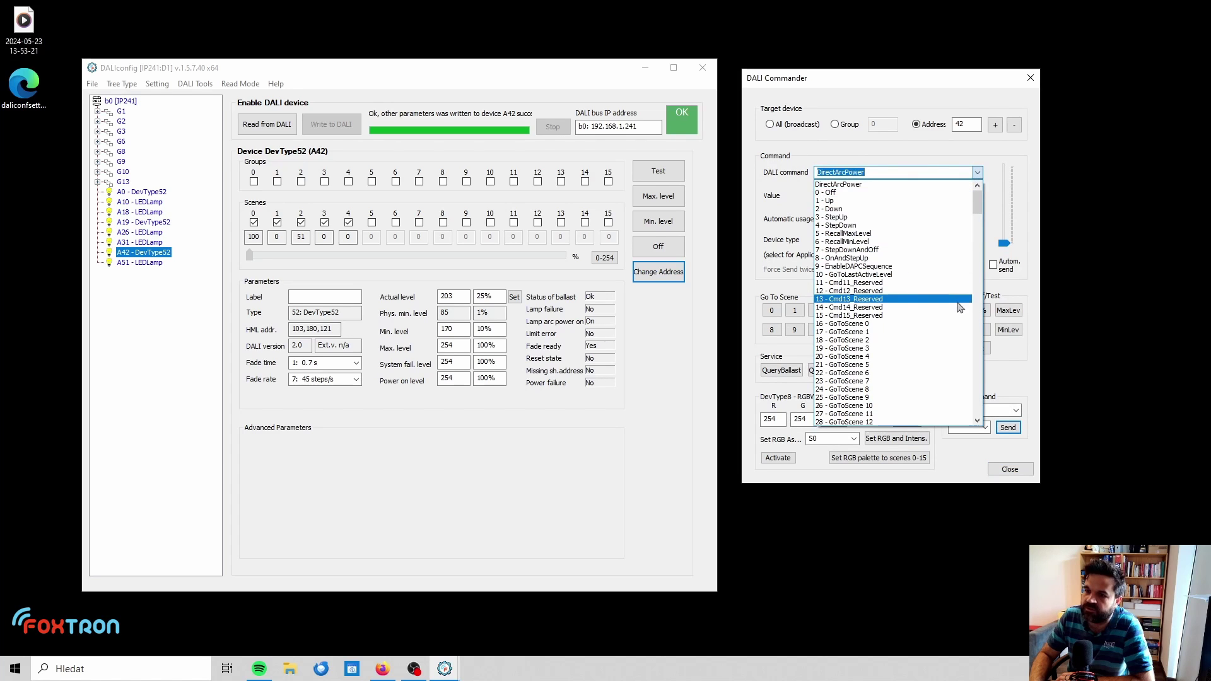
scroll(956, 312, down, 4)
scroll(958, 309, down, 4)
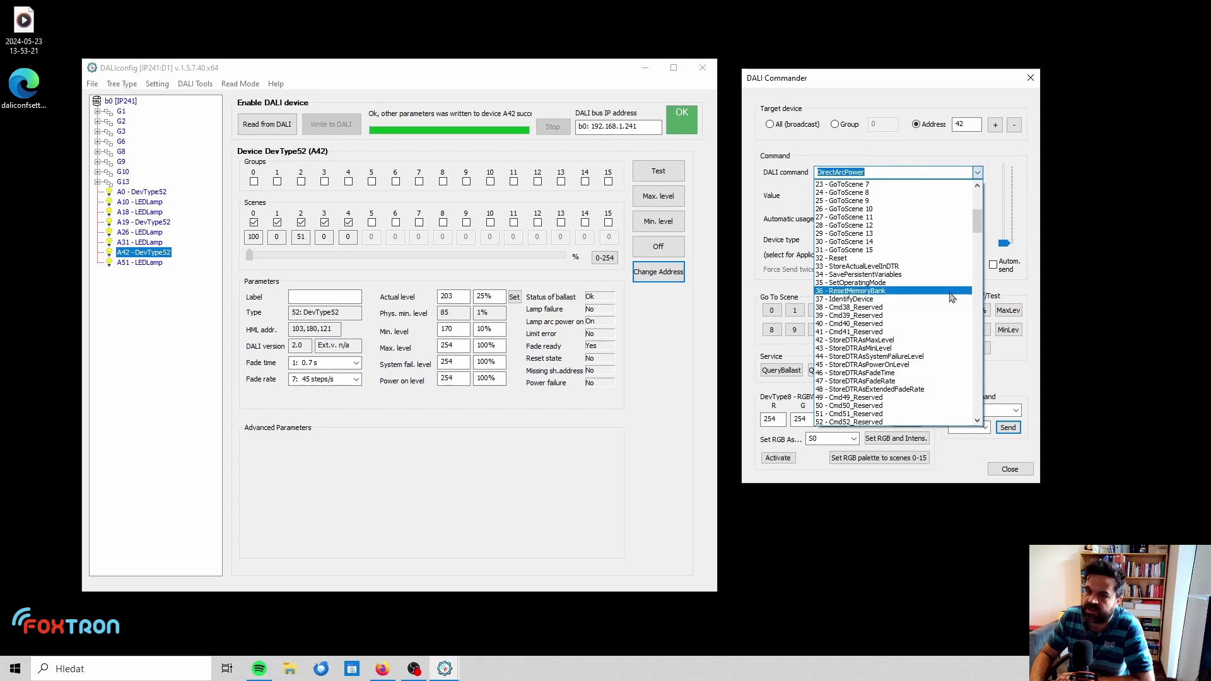
scroll(862, 262, down, 5)
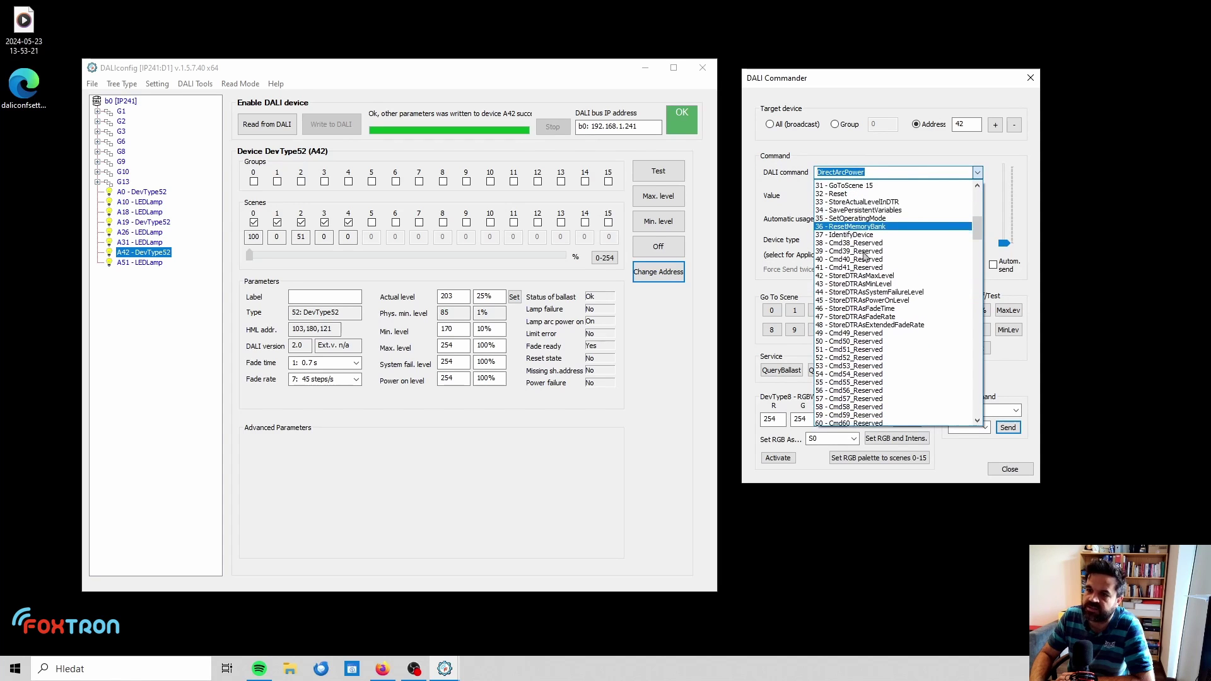
scroll(864, 265, down, 7)
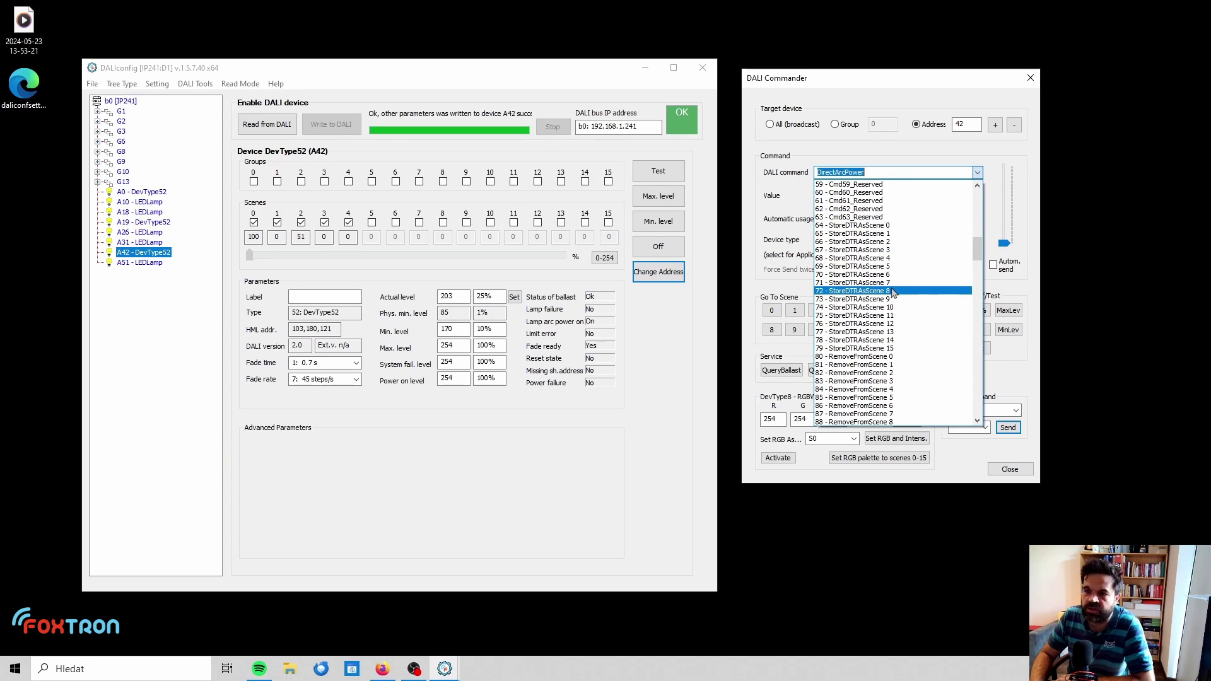
scroll(895, 297, down, 2)
scroll(894, 297, down, 1)
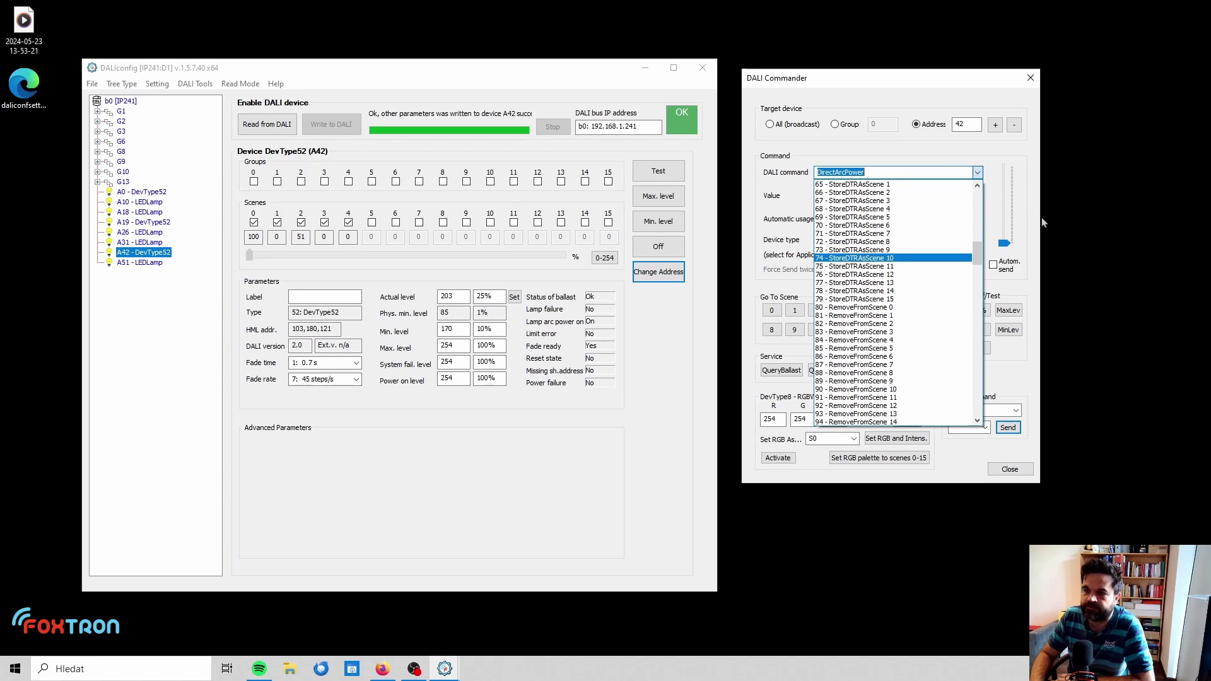
click(1025, 245)
click(1017, 472)
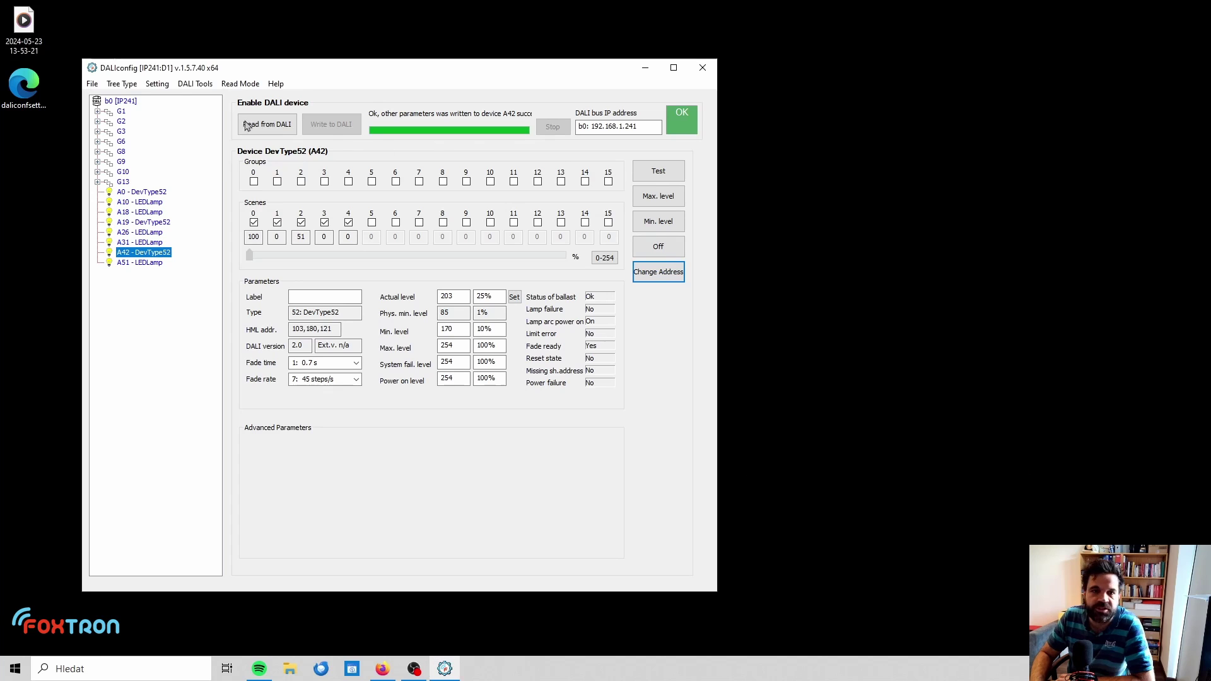
Step: Open the DALI Terminal and arrange it side by side with the main configuration window
click(195, 85)
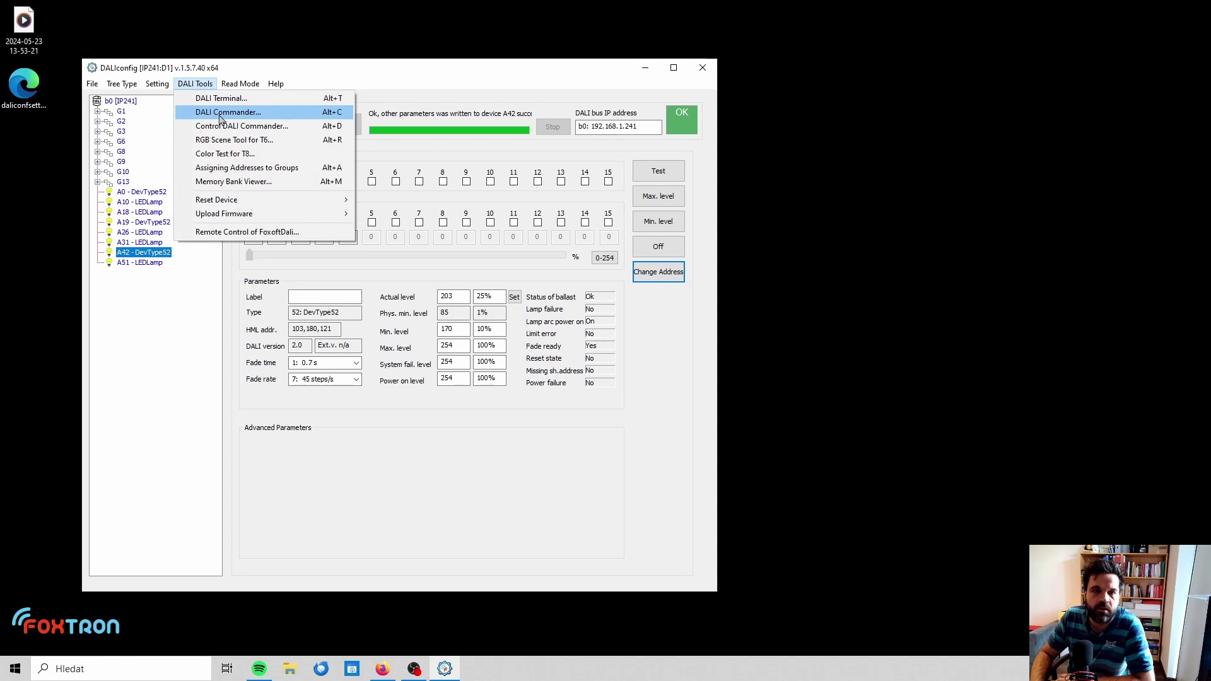
click(216, 101)
drag(619, 137, 952, 126)
drag(584, 74, 548, 76)
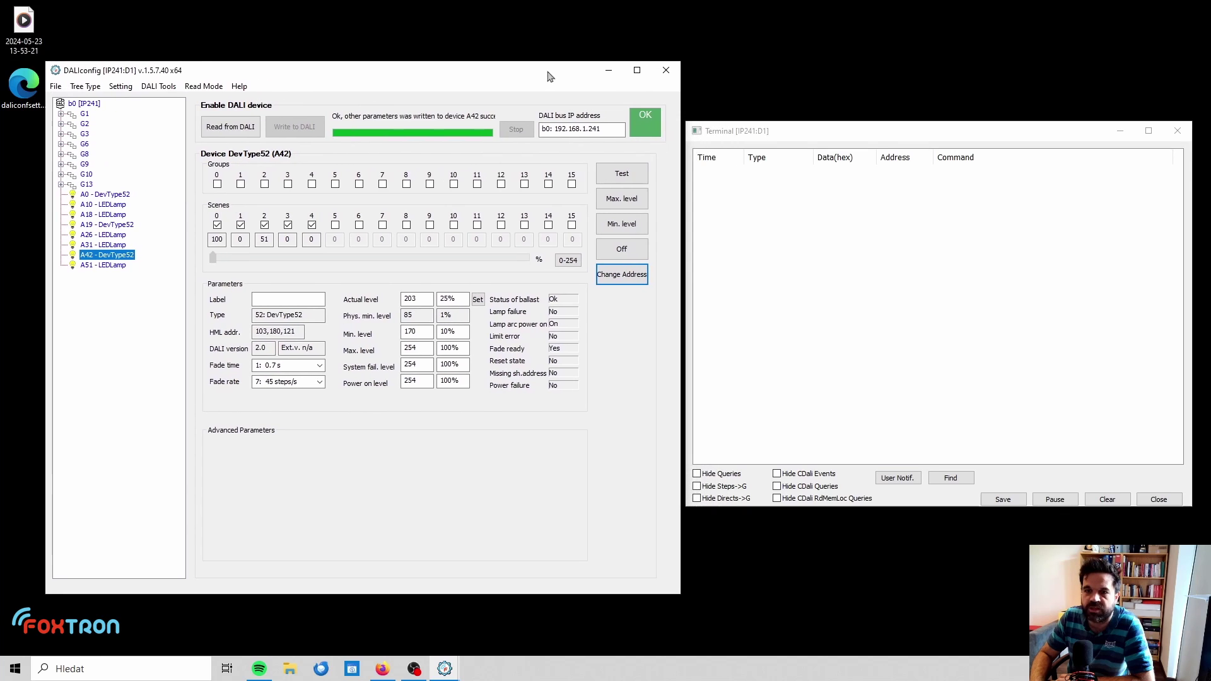
Step: Recall the minimum and then the maximum level on device A42 while monitoring the bus, and close the terminal
click(621, 224)
click(623, 201)
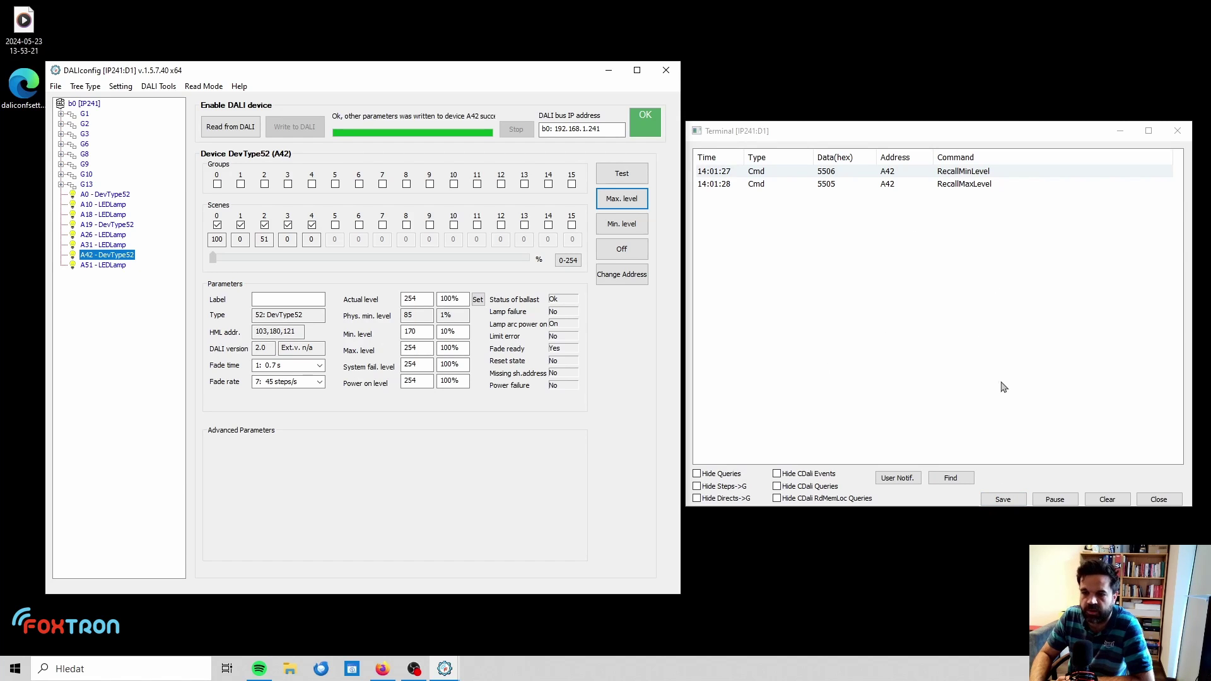
click(1158, 498)
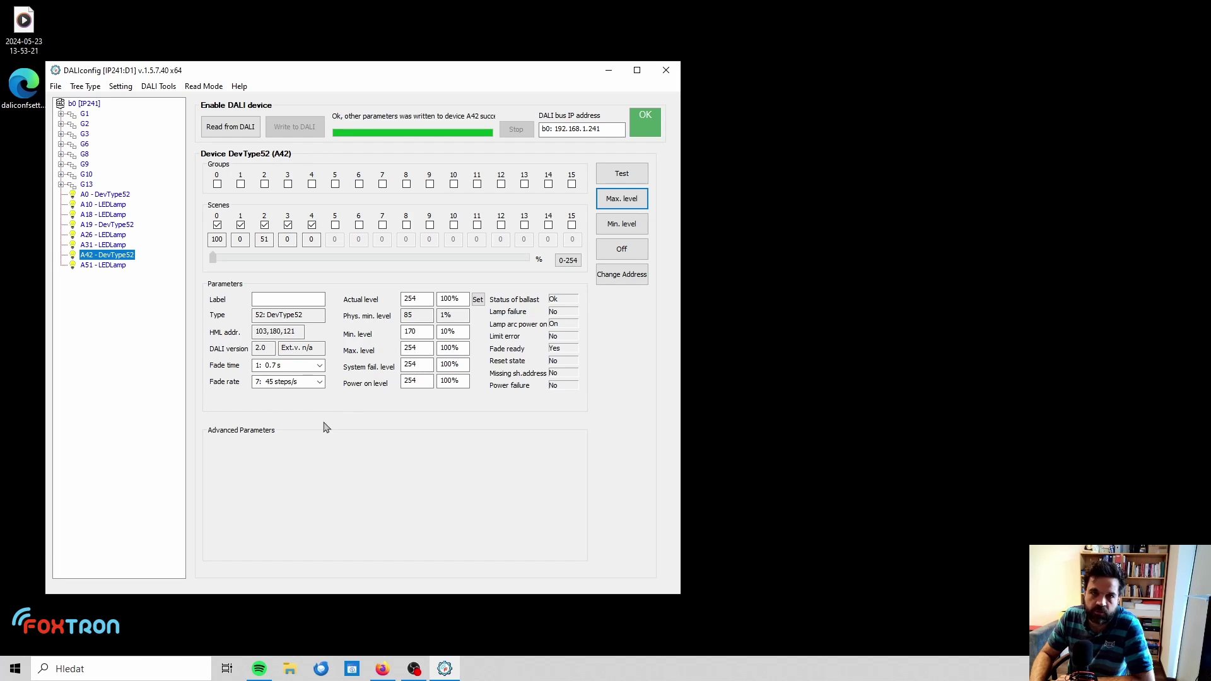